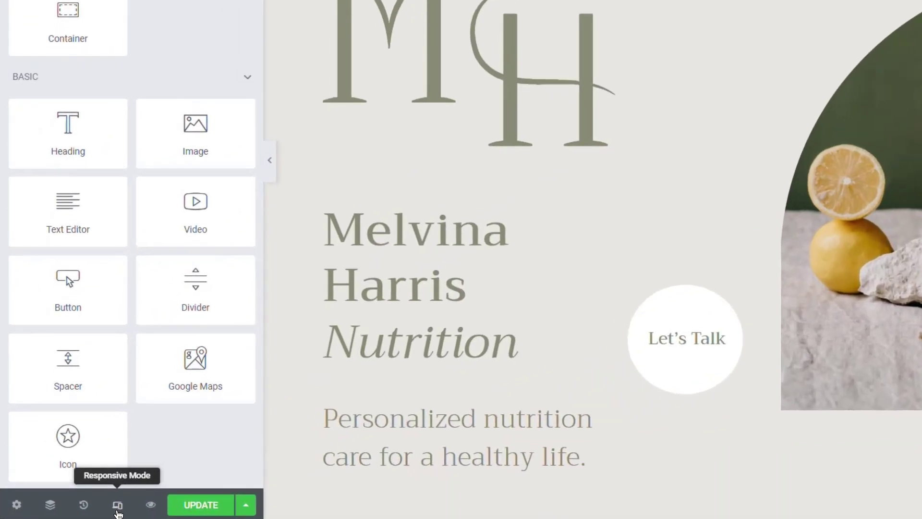
Turn on Responsive Mode and preview the home page at tablet, then mobile width
click(118, 512)
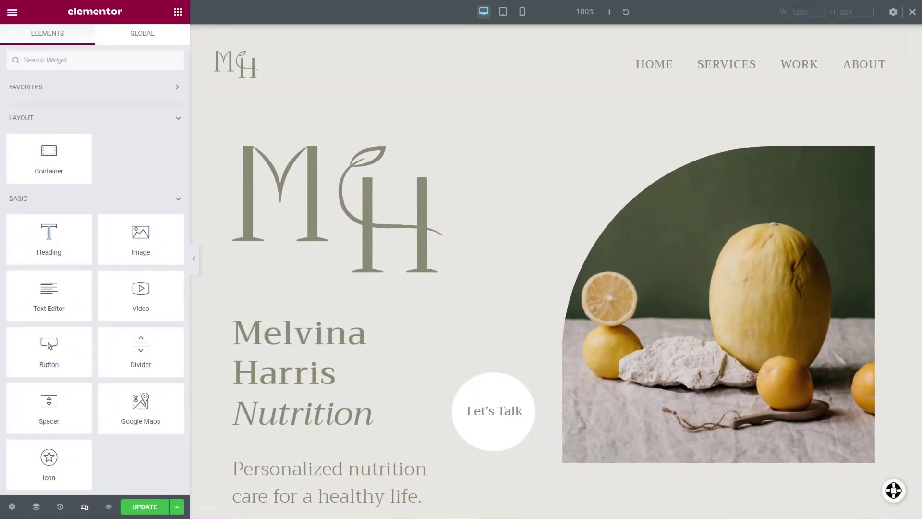
click(507, 18)
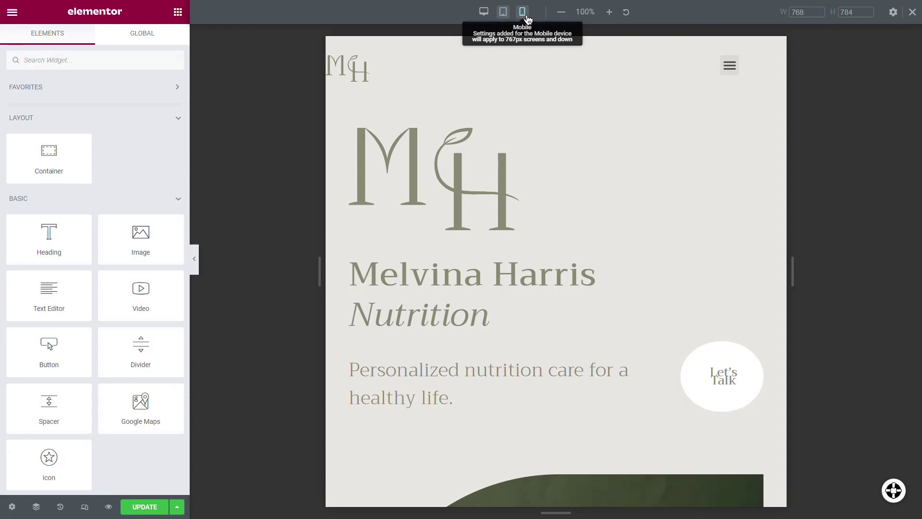
click(527, 18)
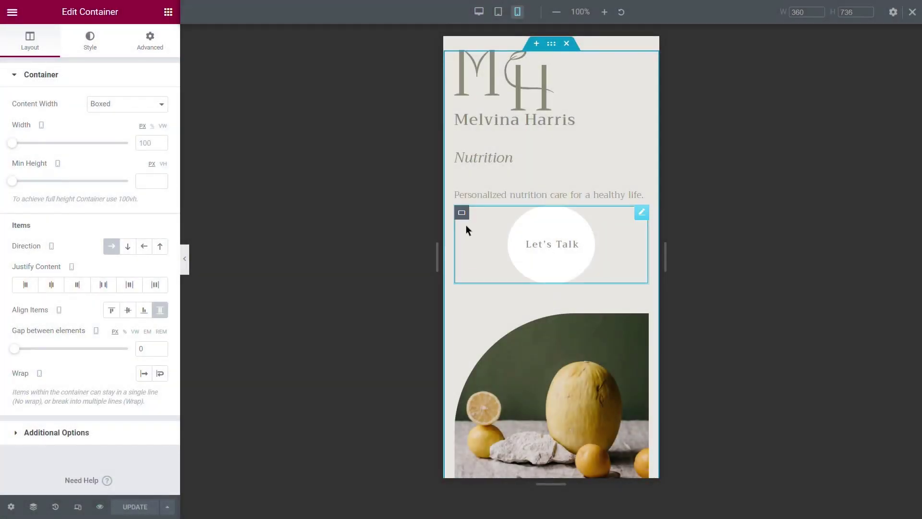
Set the Let's Talk container's Order to End on mobile so it drops below the lemon photo
click(462, 212)
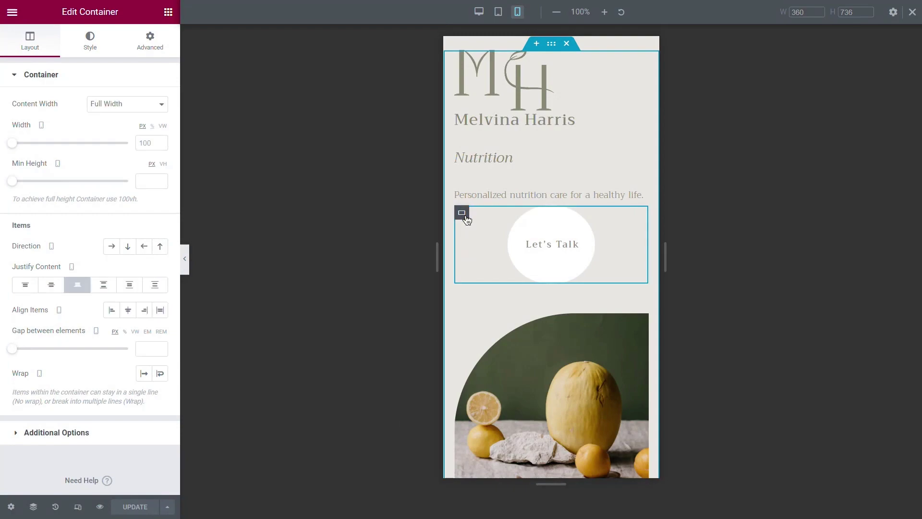
click(170, 53)
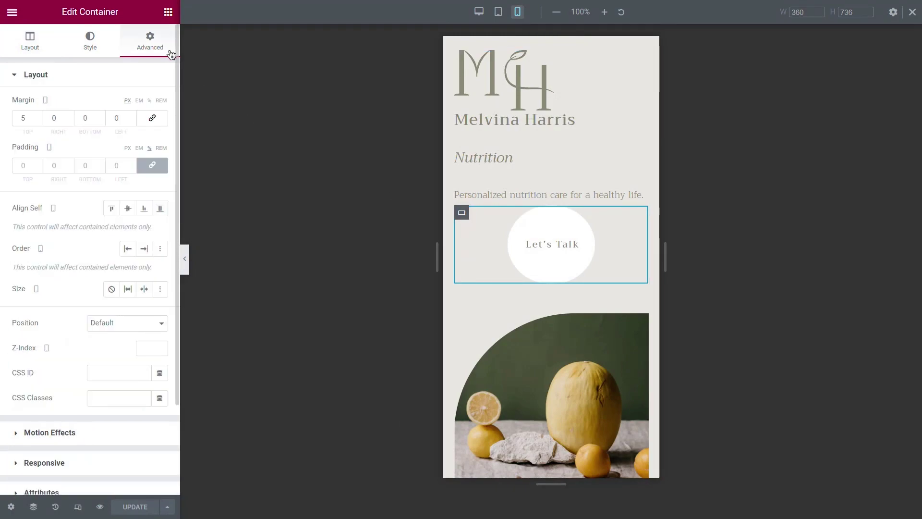
click(143, 248)
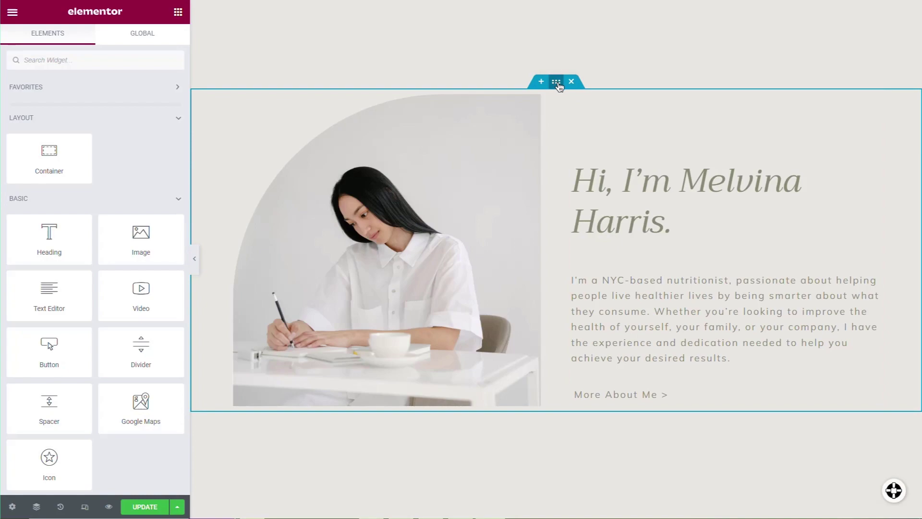
Select the about-me section and its greeting heading, then check tablet and mobile previews
click(556, 82)
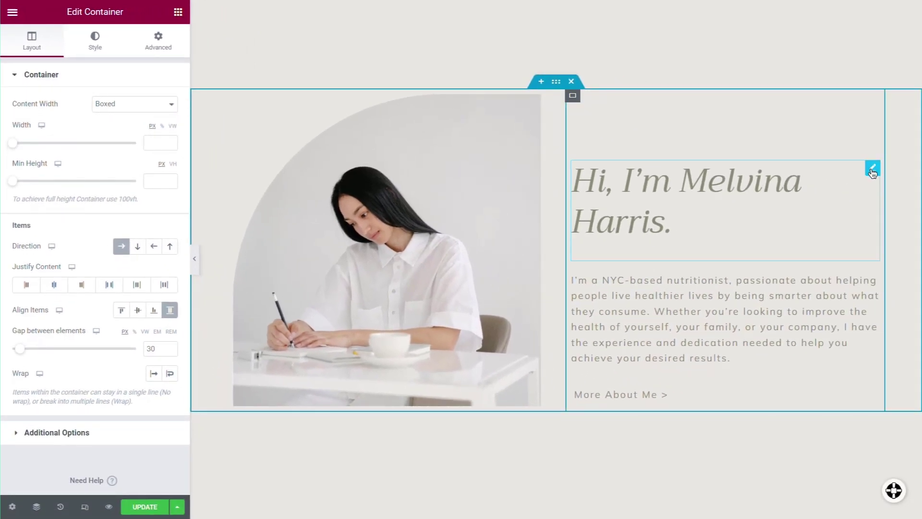
click(872, 169)
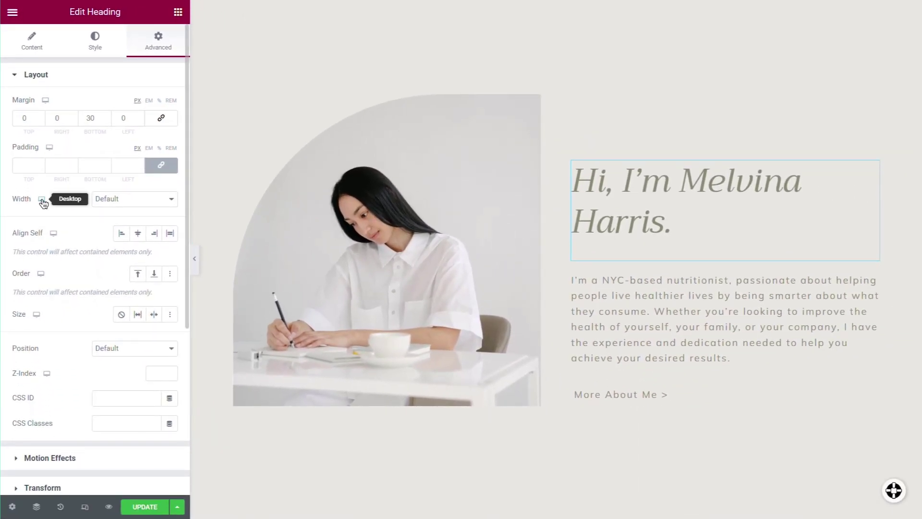
mouse_move(42, 201)
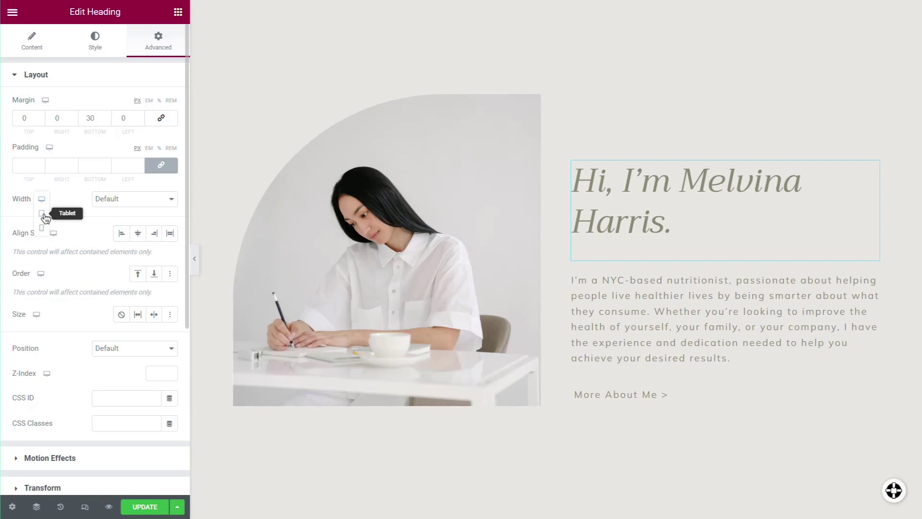
click(43, 214)
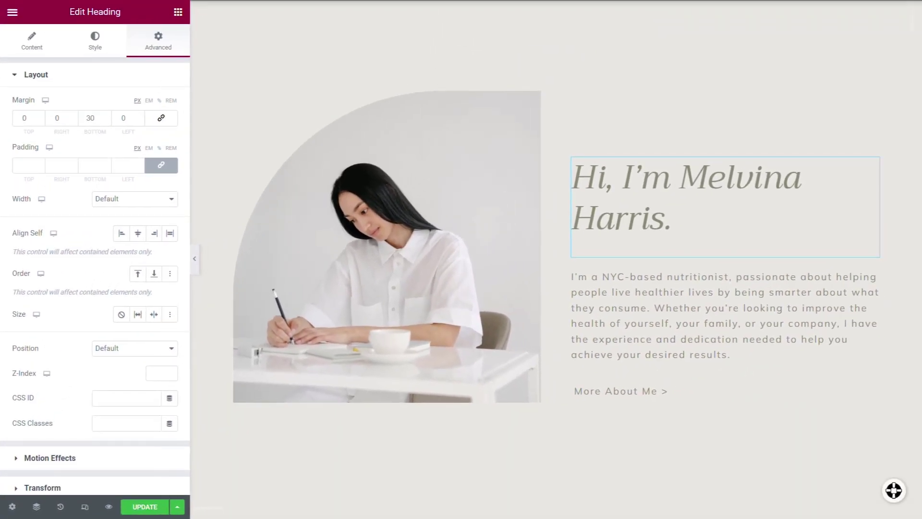
click(85, 507)
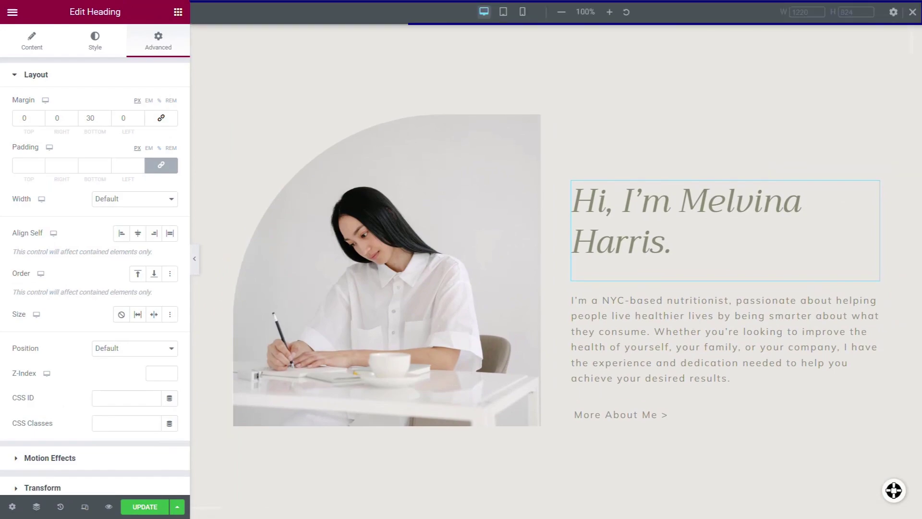
click(525, 14)
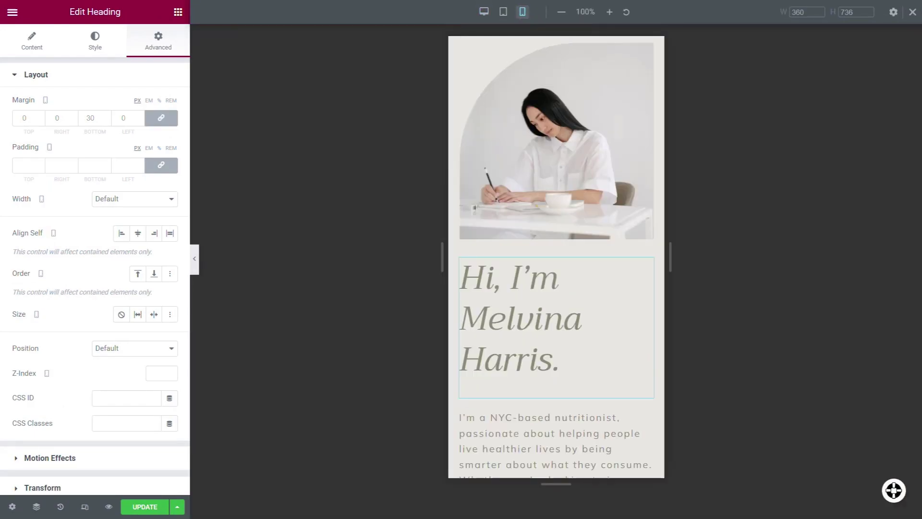
Open Elementor Academy's Learn by Topic > Elementor Website Builder > Responsive articles
click(894, 12)
click(120, 114)
click(97, 204)
click(144, 507)
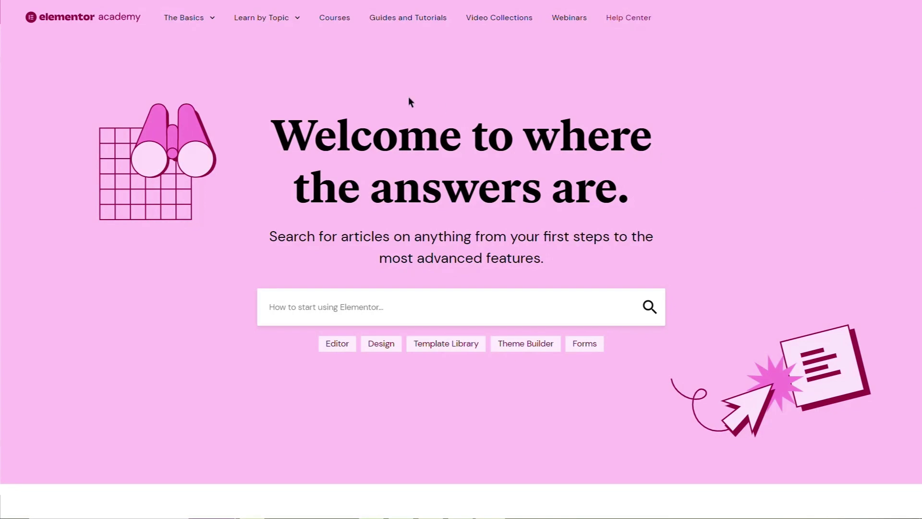
mouse_move(294, 18)
mouse_move(363, 53)
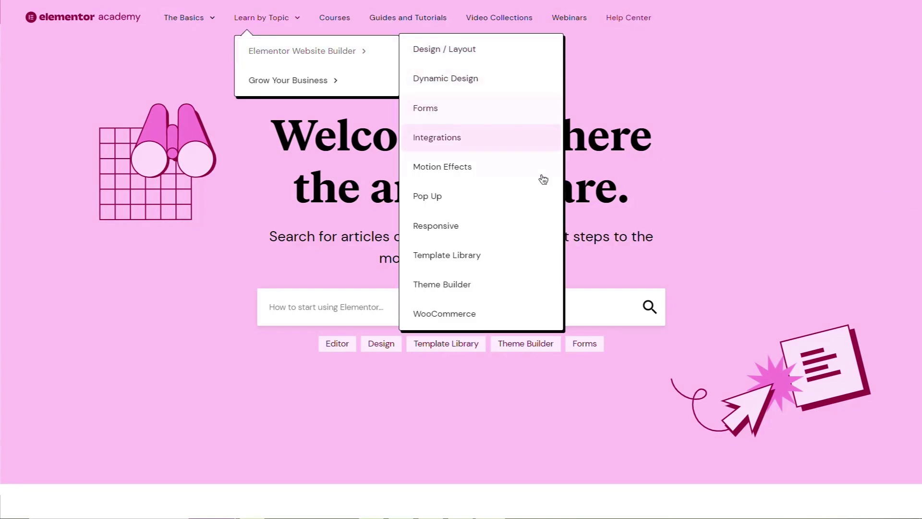
click(530, 228)
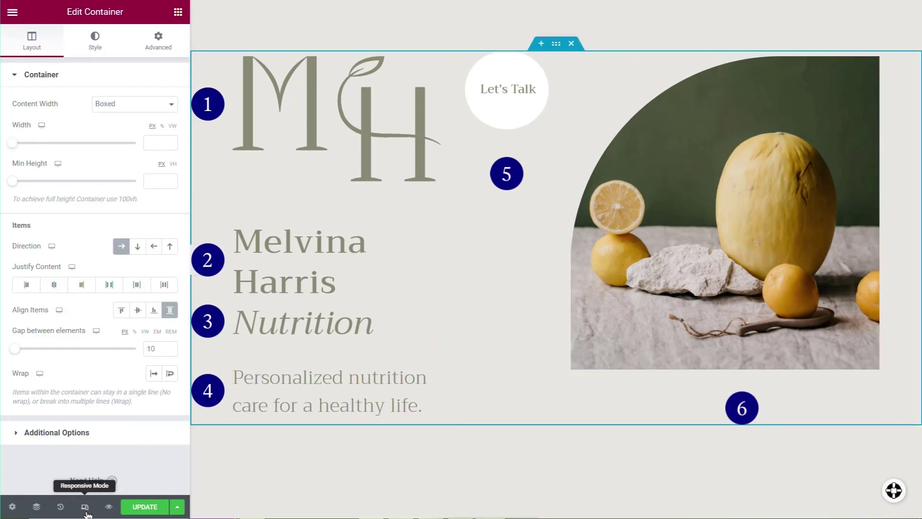
In mobile preview, raise the logo-and-name container's gap between elements from 20 to 38 px
click(85, 510)
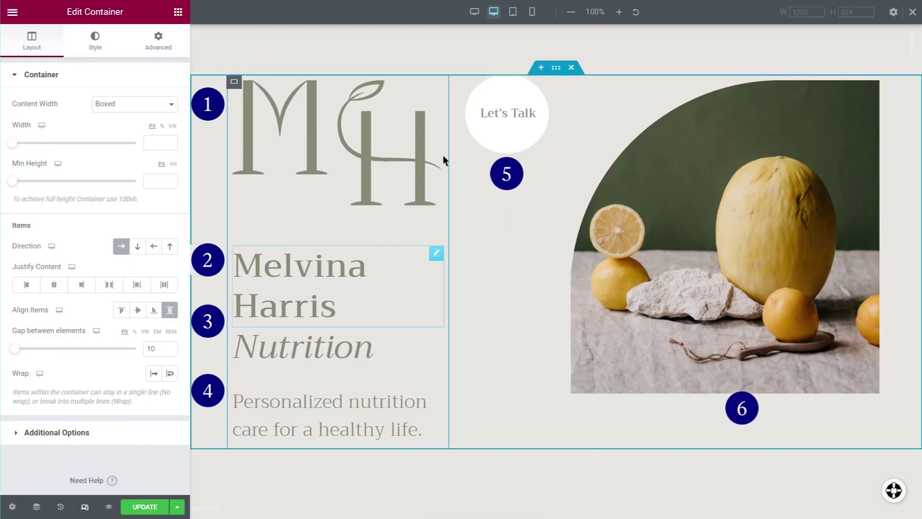
click(514, 13)
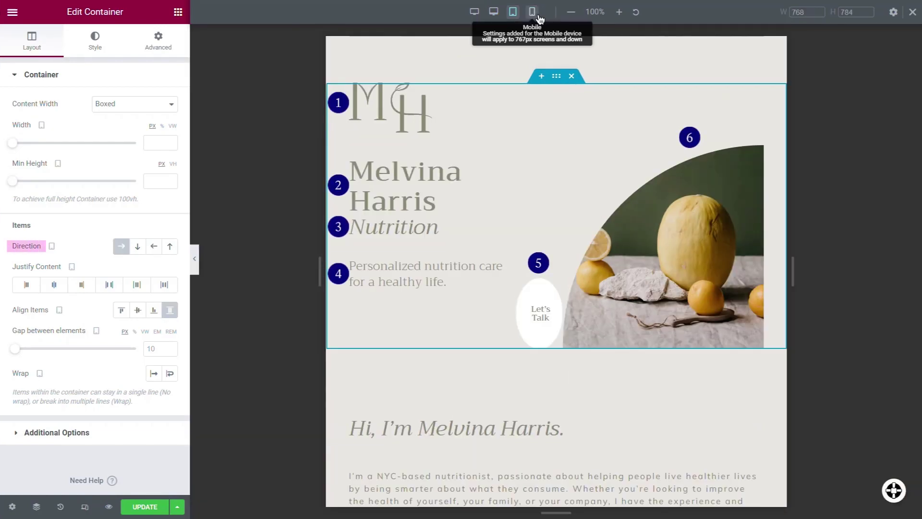
click(532, 12)
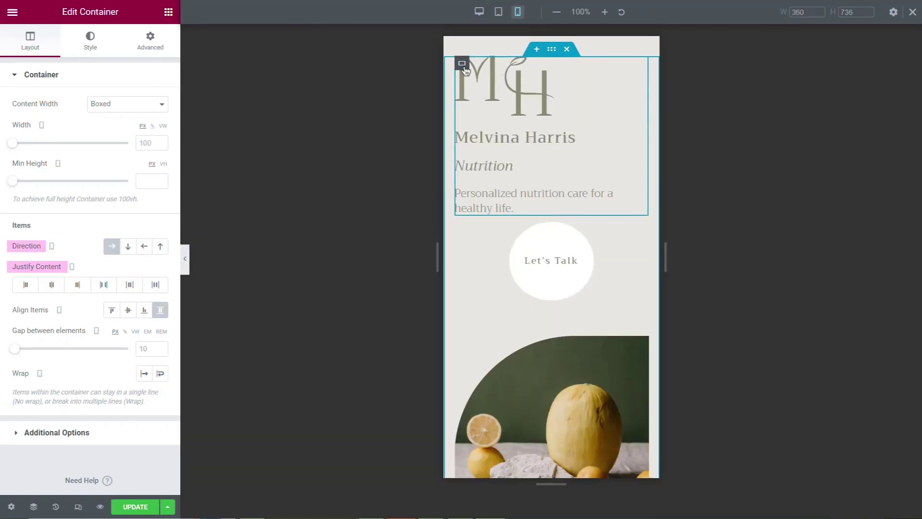
click(463, 66)
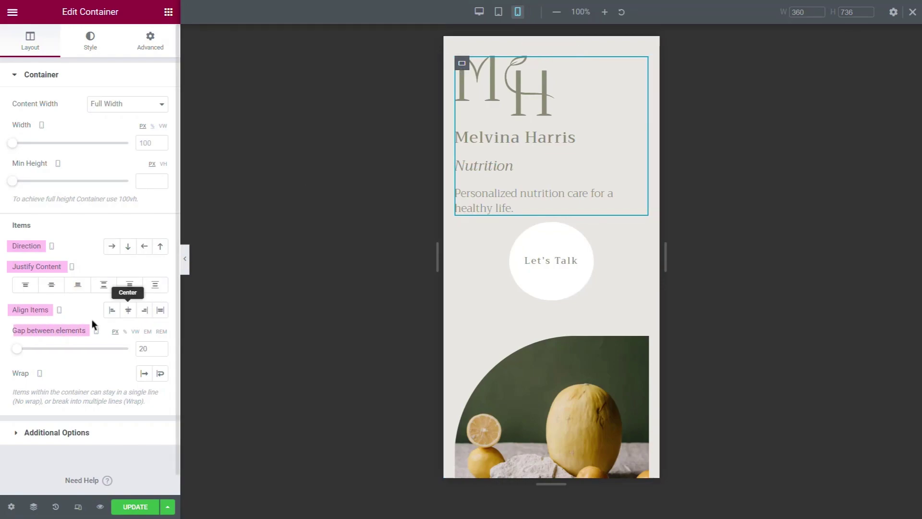
drag(17, 351, 21, 351)
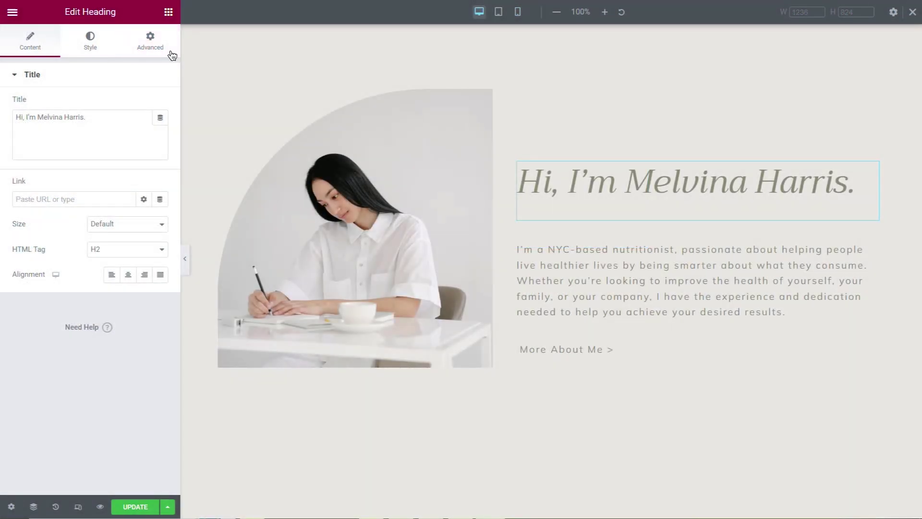
Set the greeting heading's Order to End on desktop and the about-me photo's Order to End on tablet
click(171, 53)
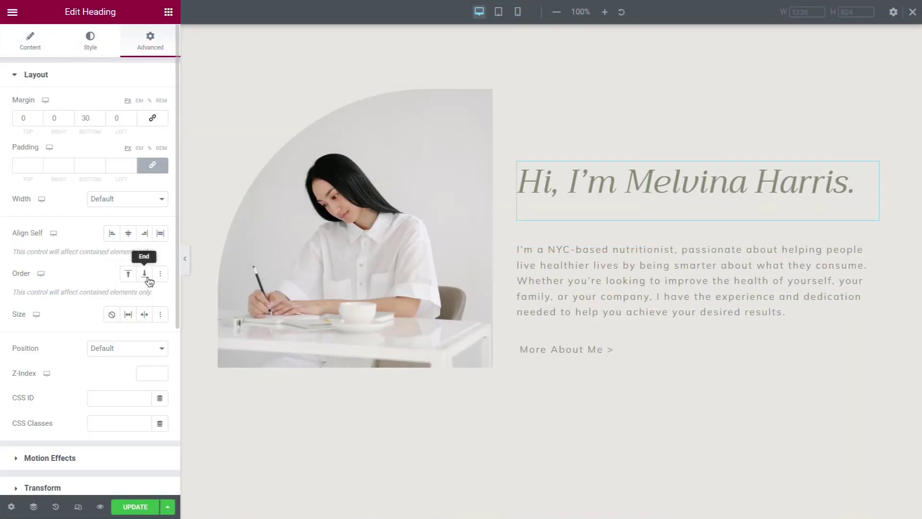
click(145, 274)
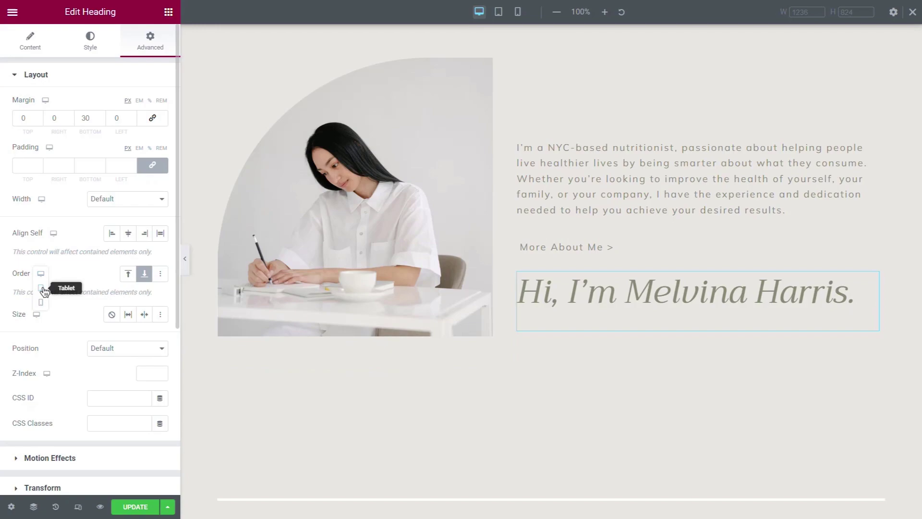
click(42, 290)
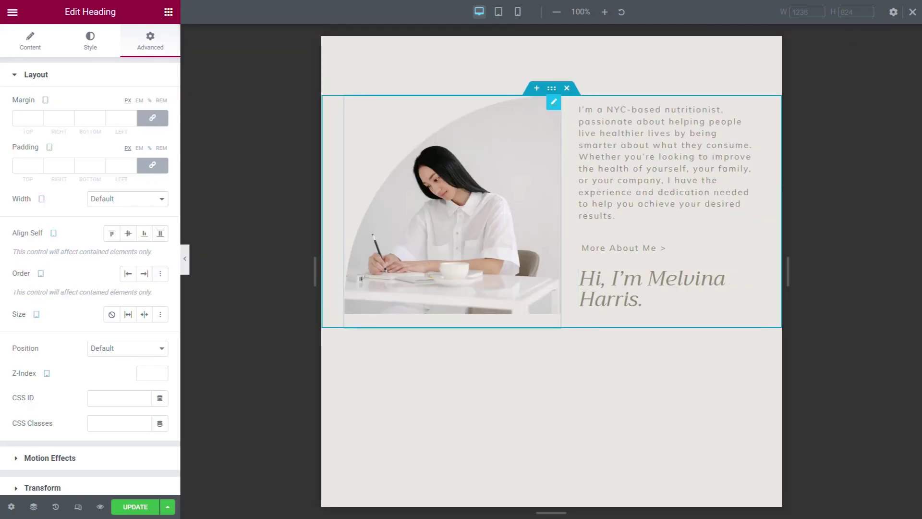
click(520, 117)
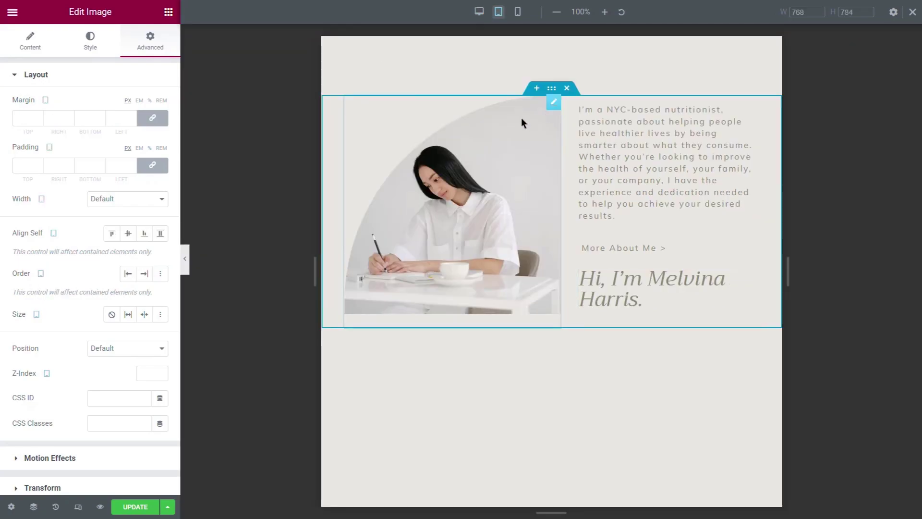
click(143, 274)
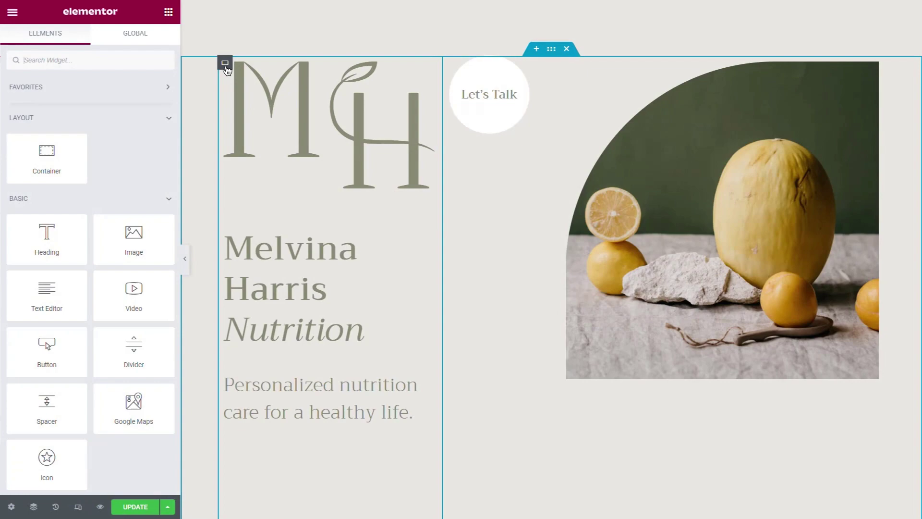
Give the logo-and-title column Custom Order 3 on desktop and Order Start on mobile
click(226, 63)
click(168, 41)
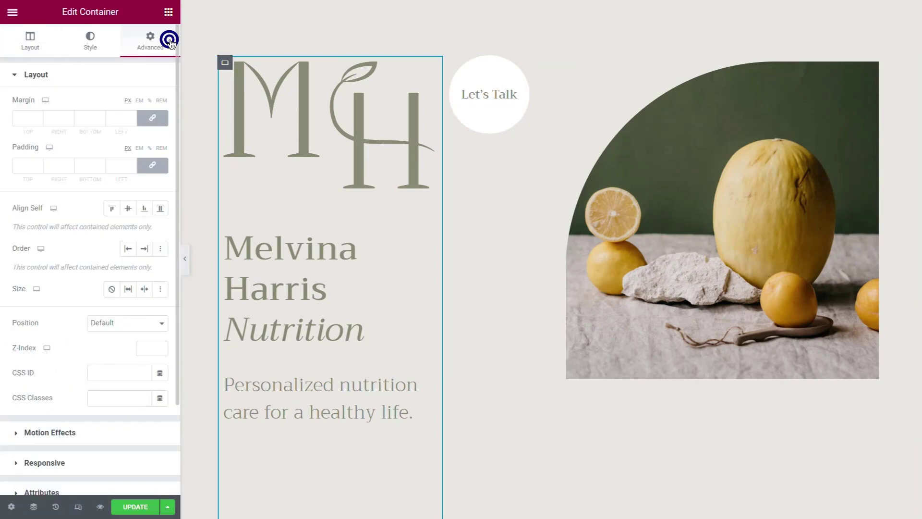
click(160, 249)
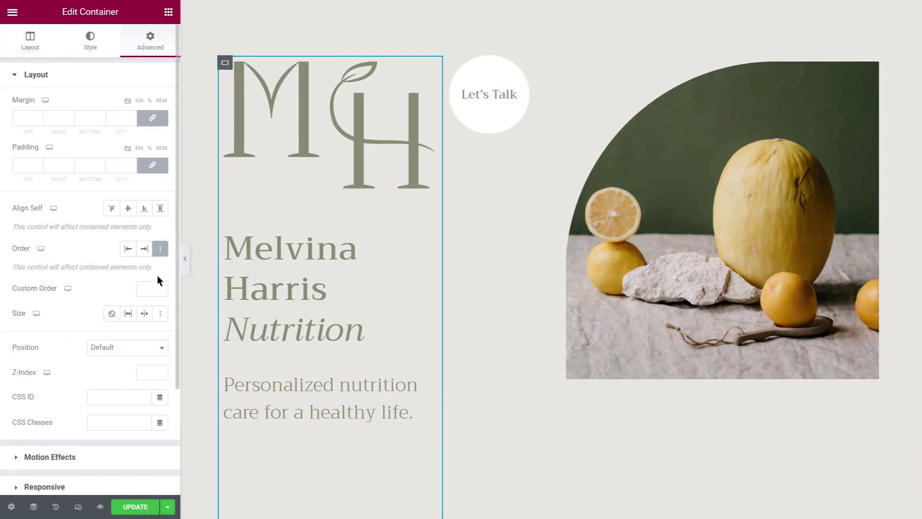
click(147, 288)
text(3)
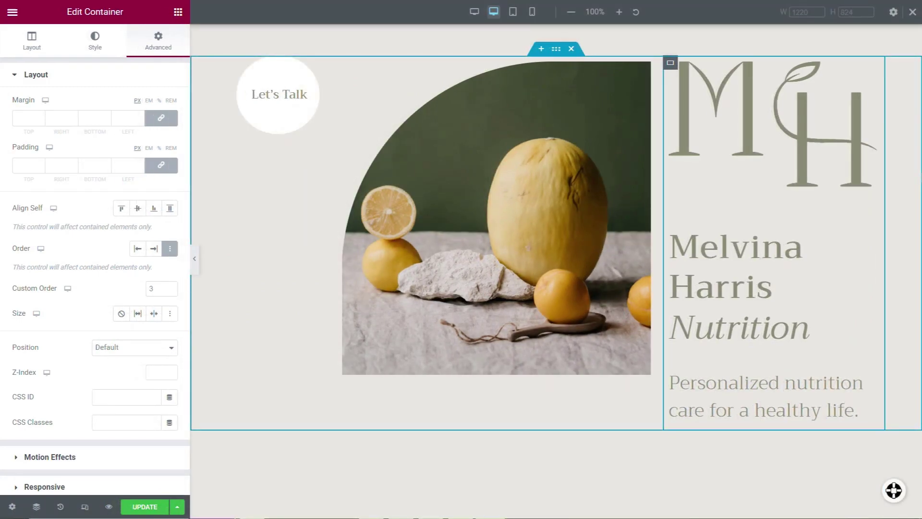
click(531, 11)
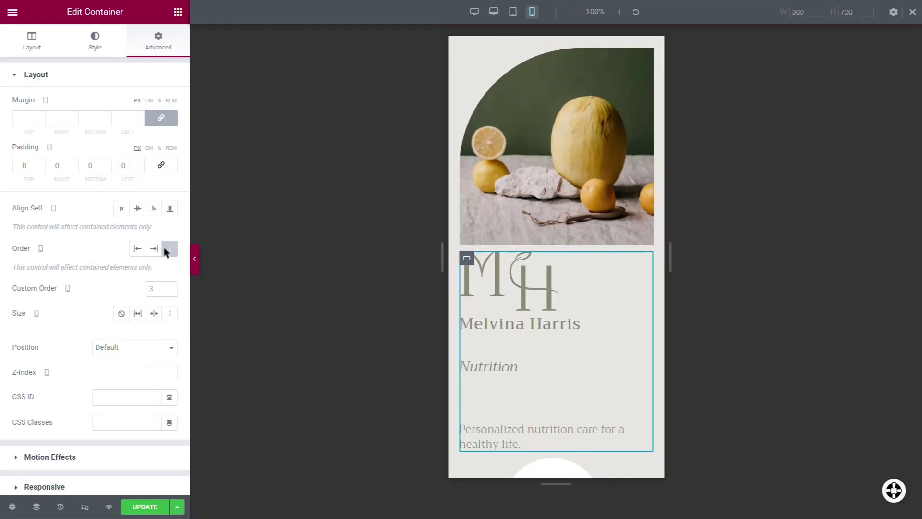
click(137, 249)
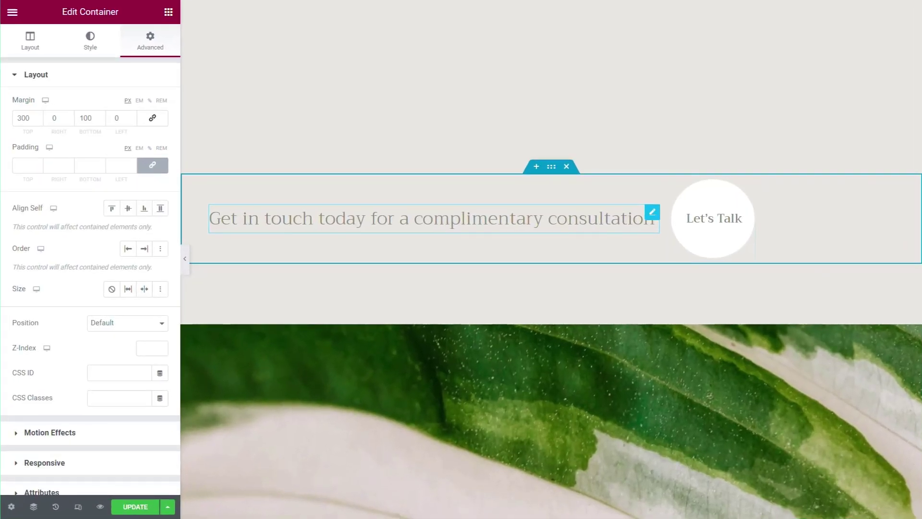
Set the consultation heading's Size to Grow on desktop and Shrink on tablet
click(651, 212)
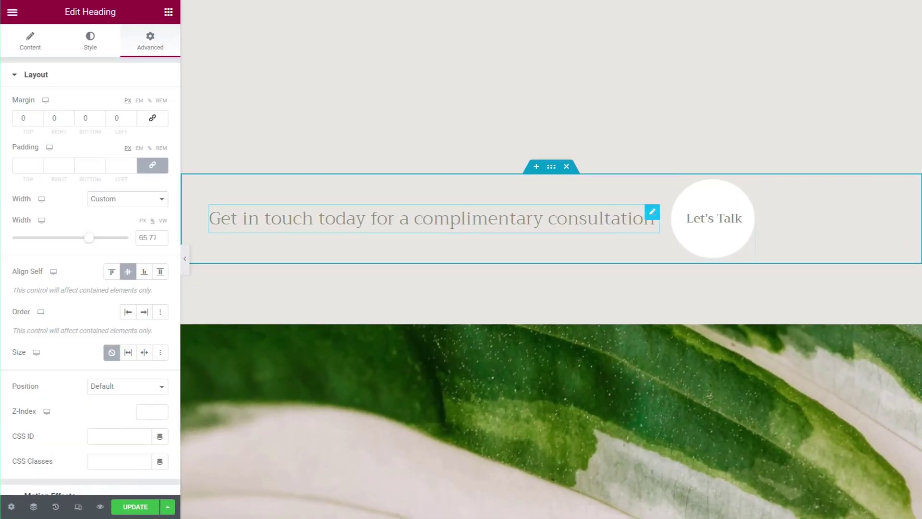
click(127, 356)
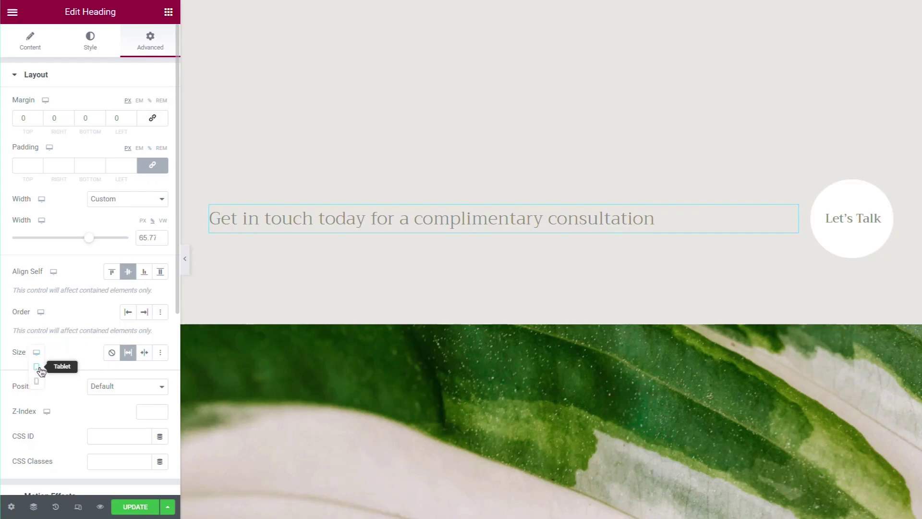
click(39, 369)
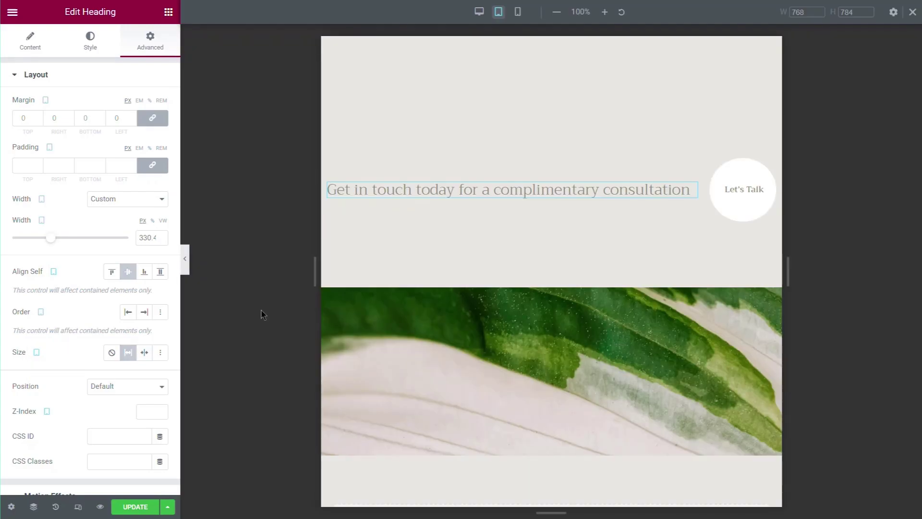
click(144, 353)
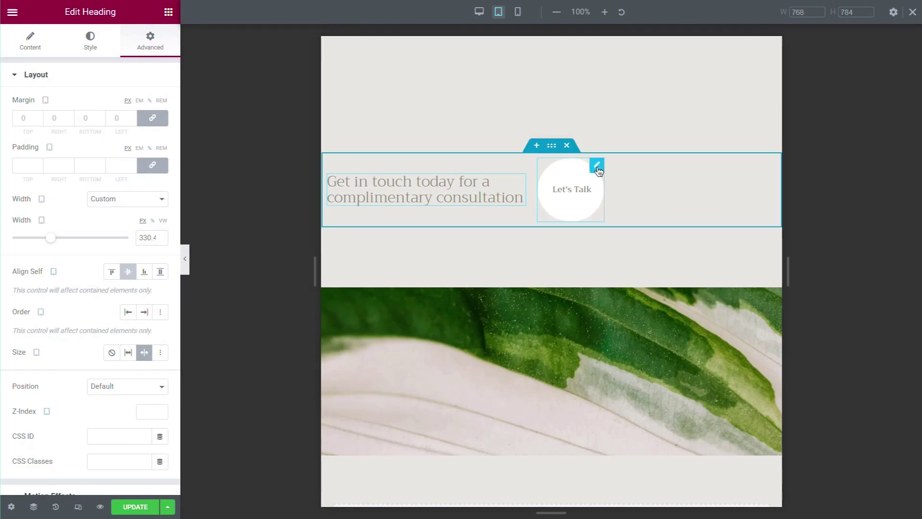
Set the Let's Talk button's Size to Custom with Flex Grow 2 on tablet
click(598, 167)
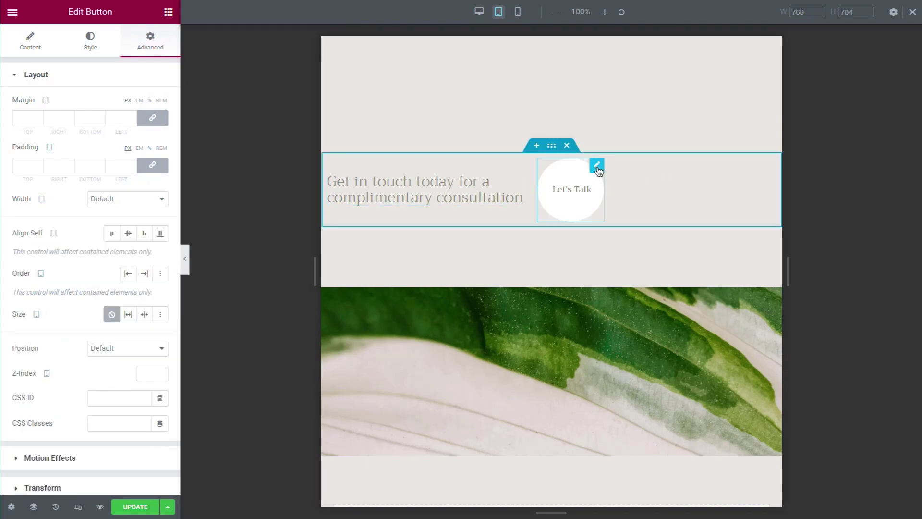
click(161, 318)
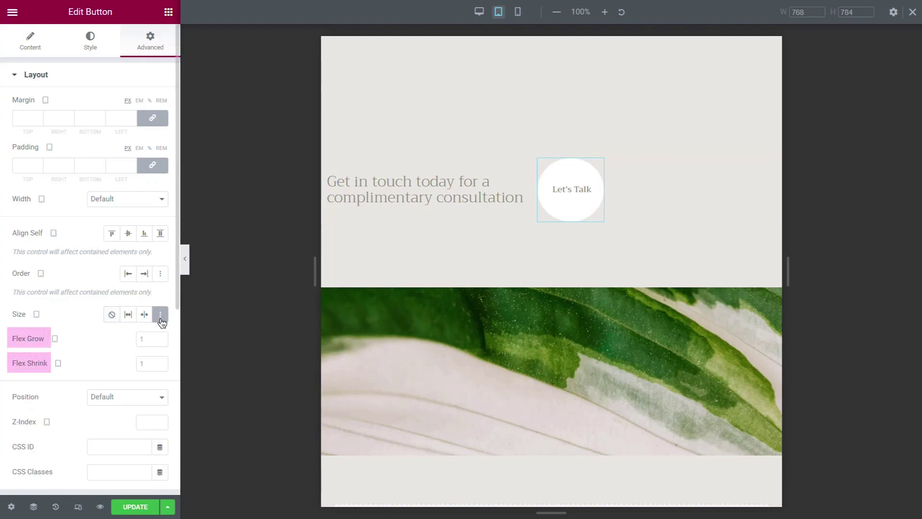
click(151, 340)
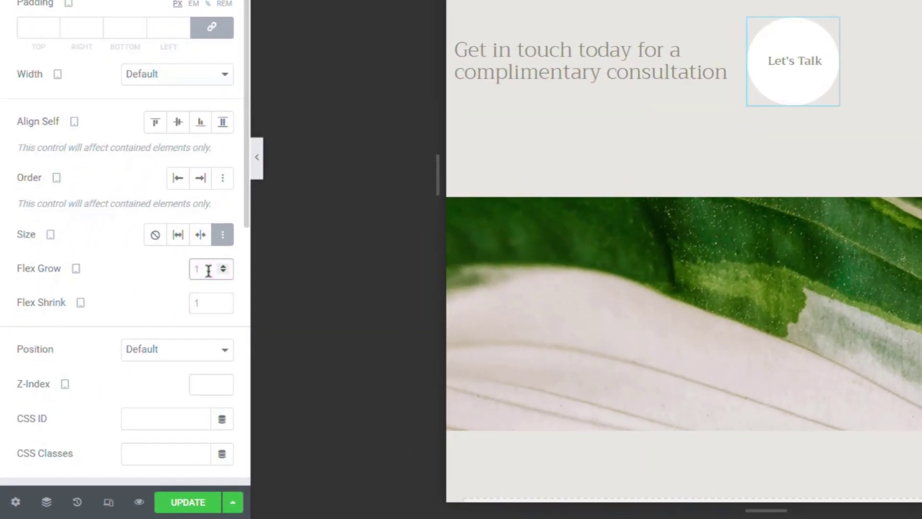
text(2)
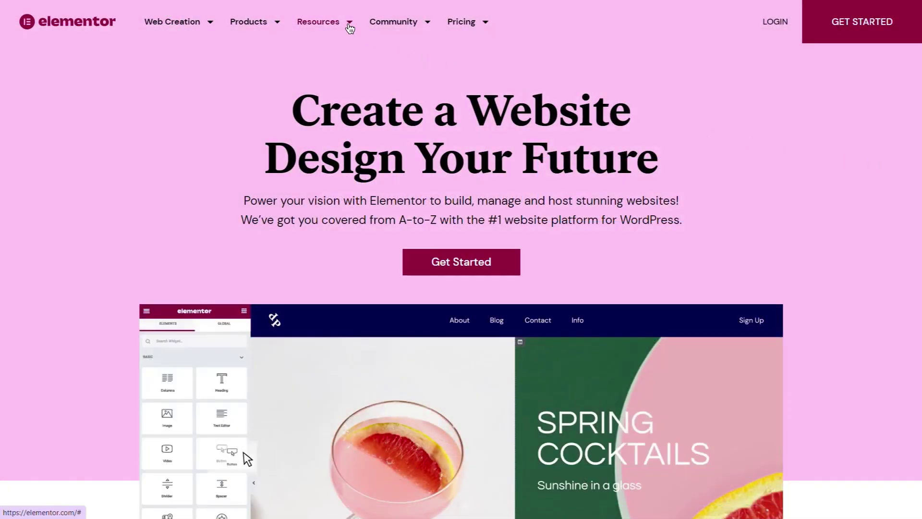
Go to Help Center from the Resources menu on the Elementor website
mouse_move(350, 27)
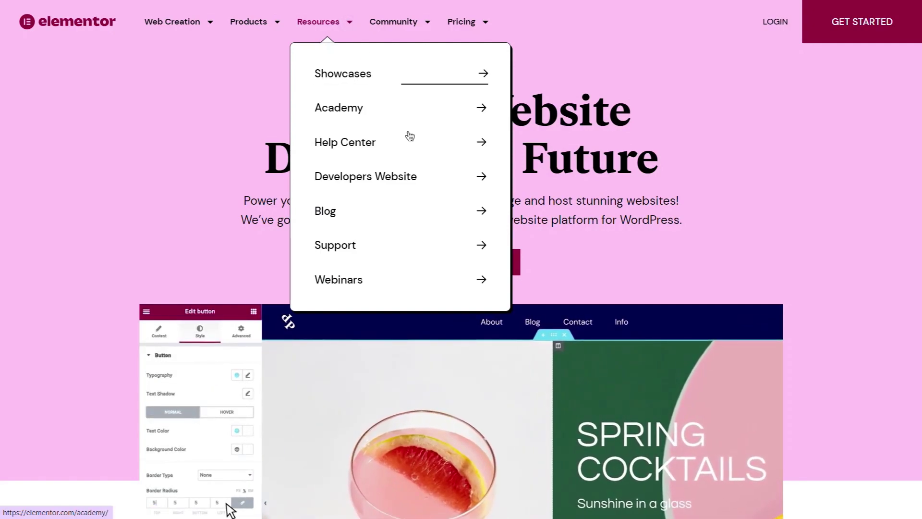
click(412, 147)
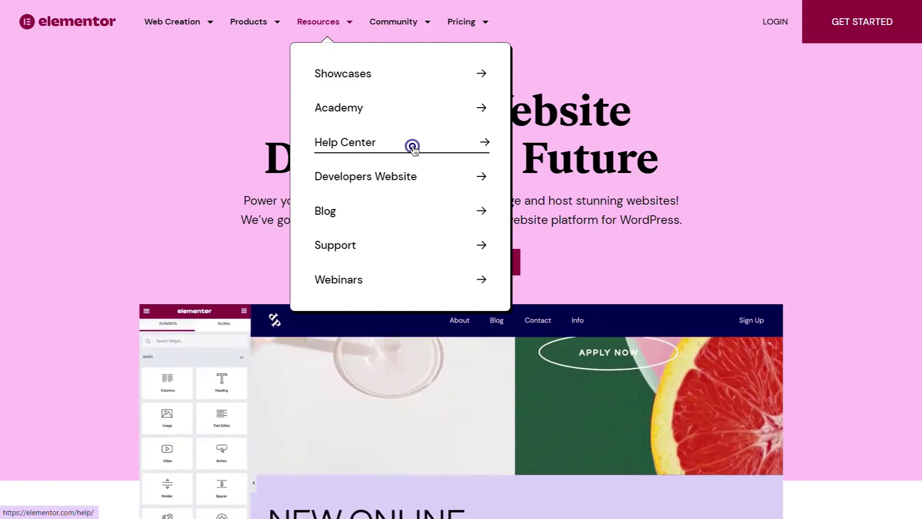